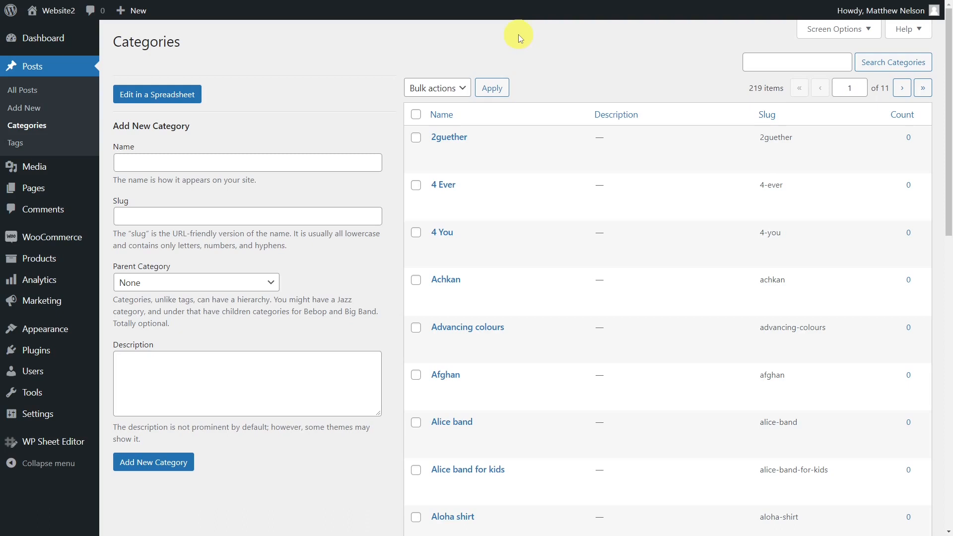
# Open the WP Sheet Editor bulk-editing spreadsheet for the blog post categories.
pyautogui.moveTo(54, 447)
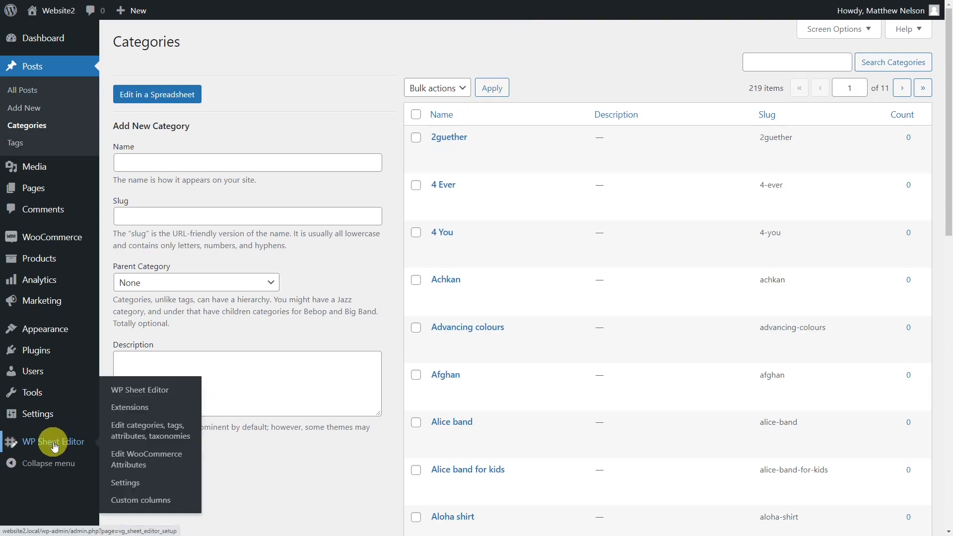
pyautogui.click(127, 435)
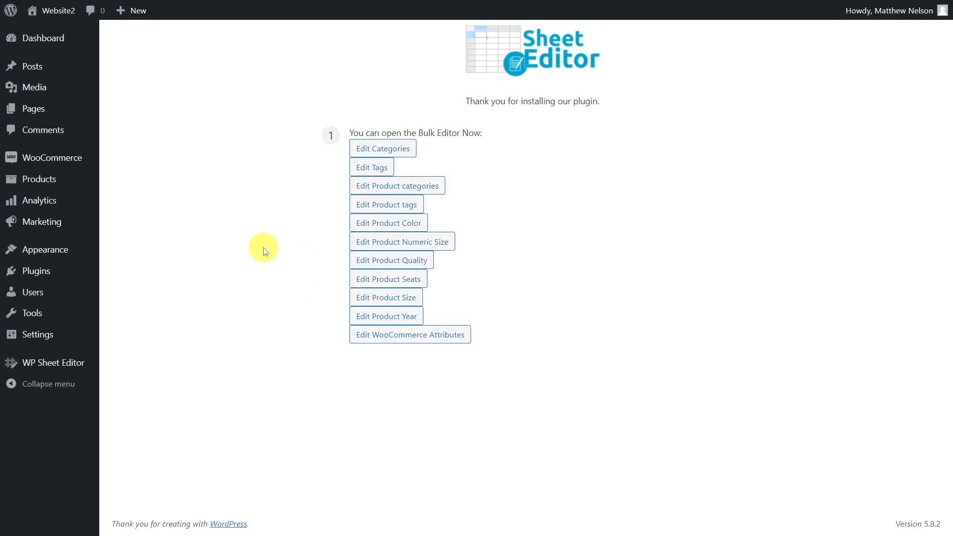
pyautogui.click(369, 148)
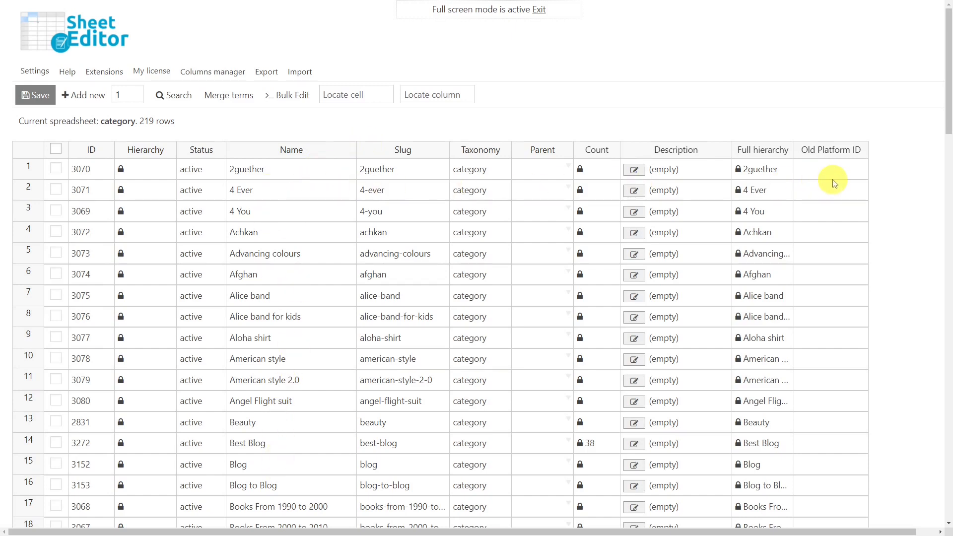
# Change the Taxonomy of 2guether, 4 Ever, Alice band, Aloha shirt and rows 11 to 17 to post_tag and save.
pyautogui.doubleClick(493, 170)
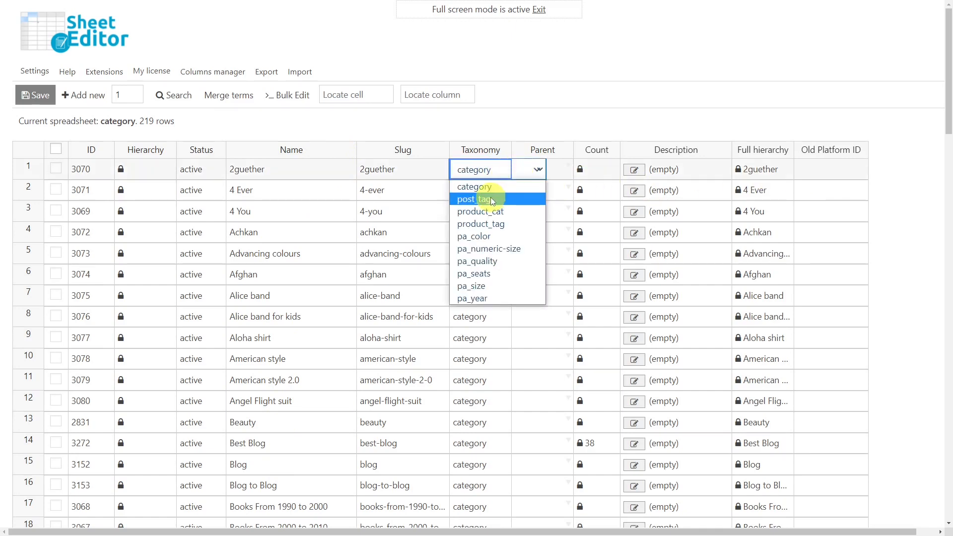
pyautogui.click(492, 200)
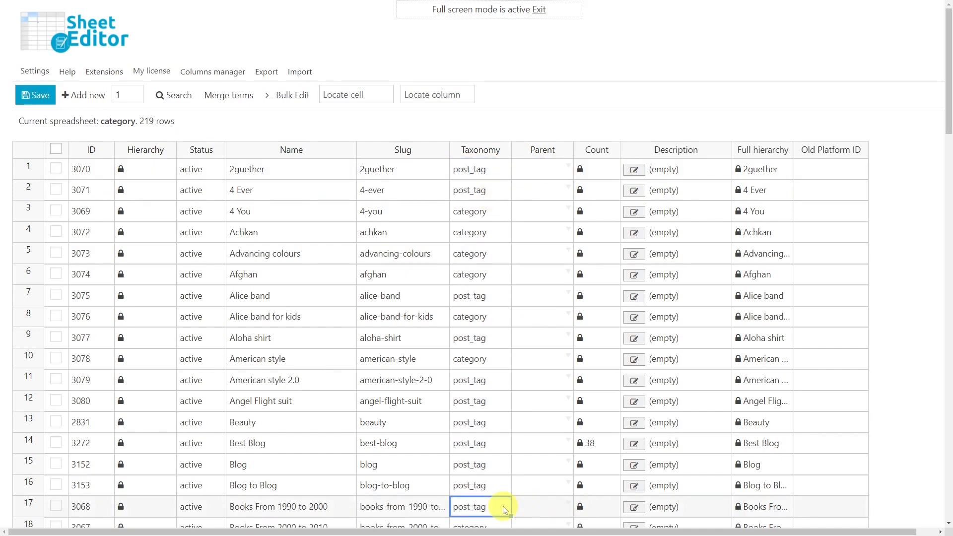
pyautogui.click(40, 96)
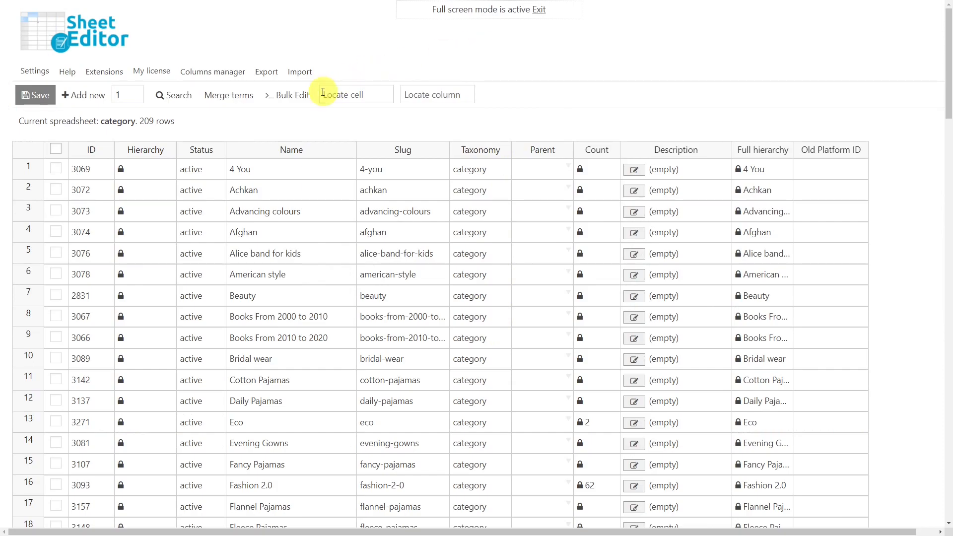
# Start a bulk edit of the categories that targets the rows found by a search for the keyword pajamas.
pyautogui.click(298, 99)
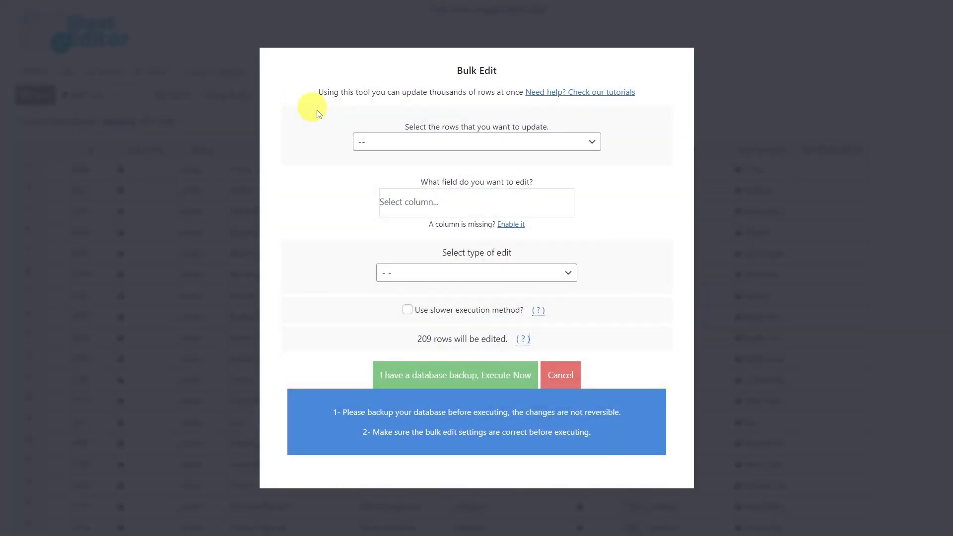
pyautogui.click(456, 146)
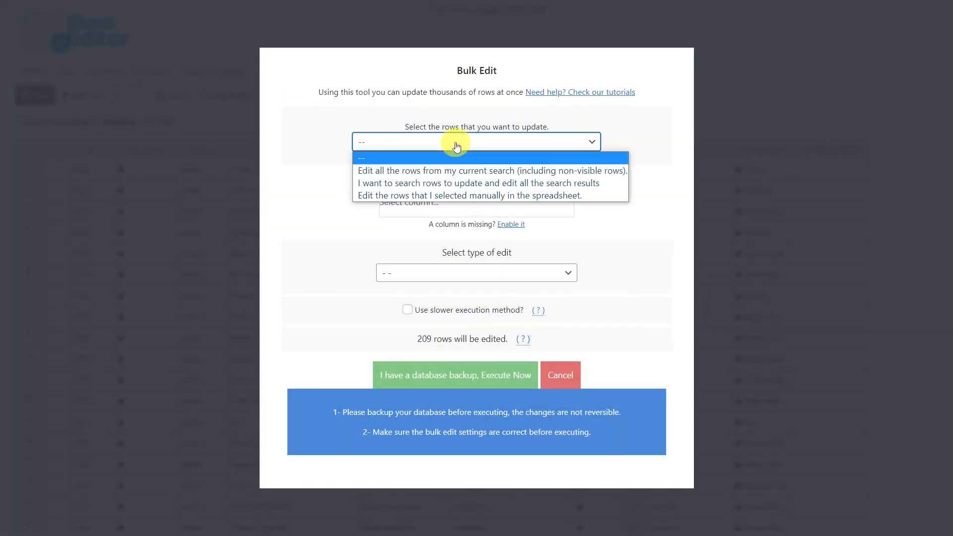
pyautogui.click(477, 184)
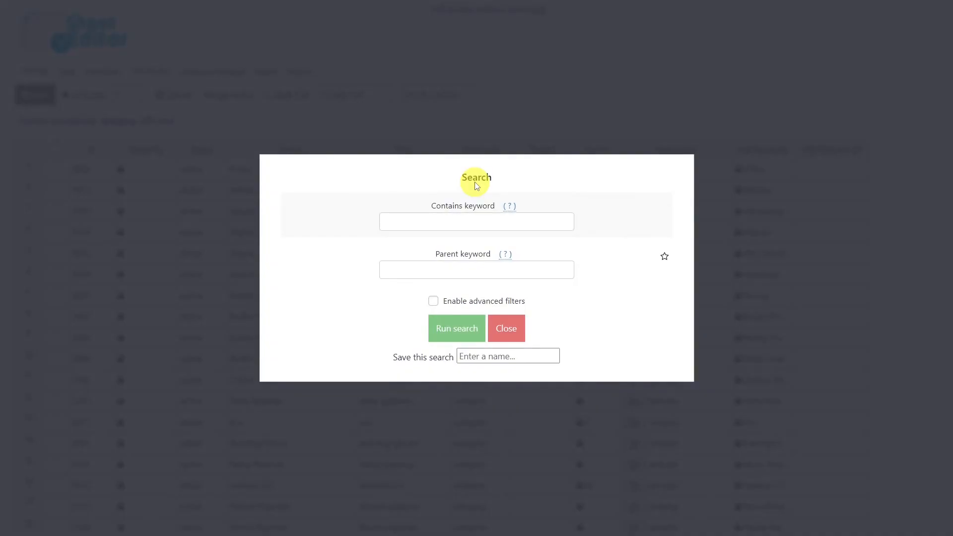
pyautogui.click(477, 226)
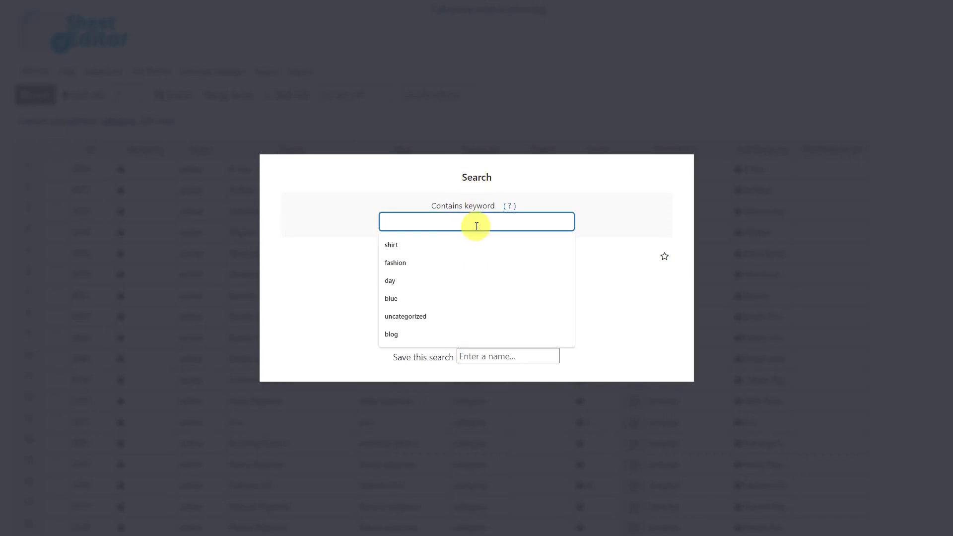
pyautogui.write('pajamas')
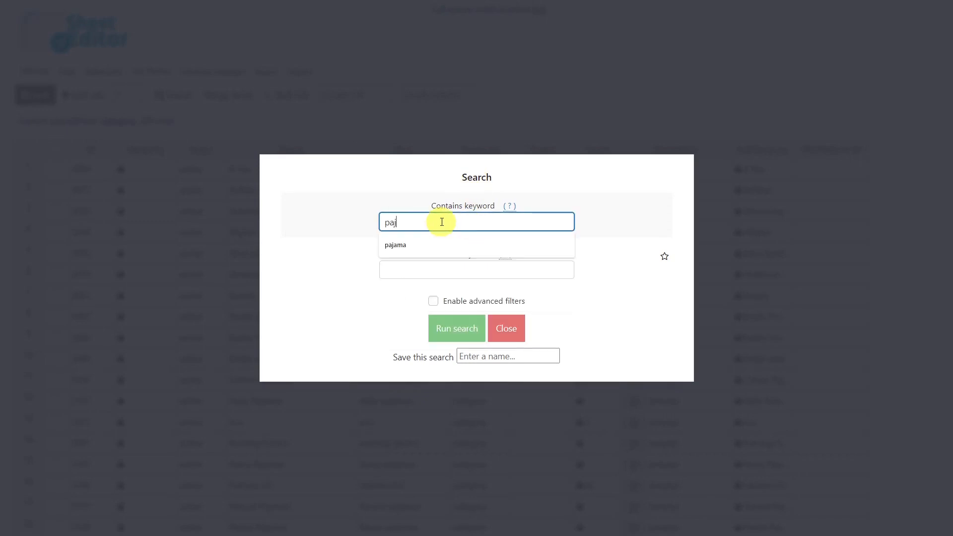
pyautogui.click(464, 327)
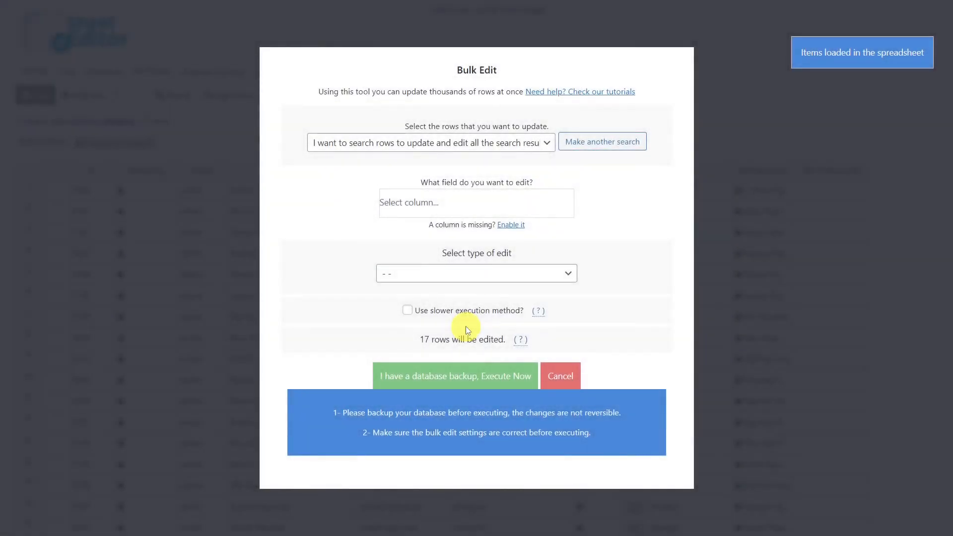
# Configure the bulk edit to set the Taxonomy field of the pajamas rows to post_tag with Set value.
pyautogui.click(439, 203)
pyautogui.write('tax')
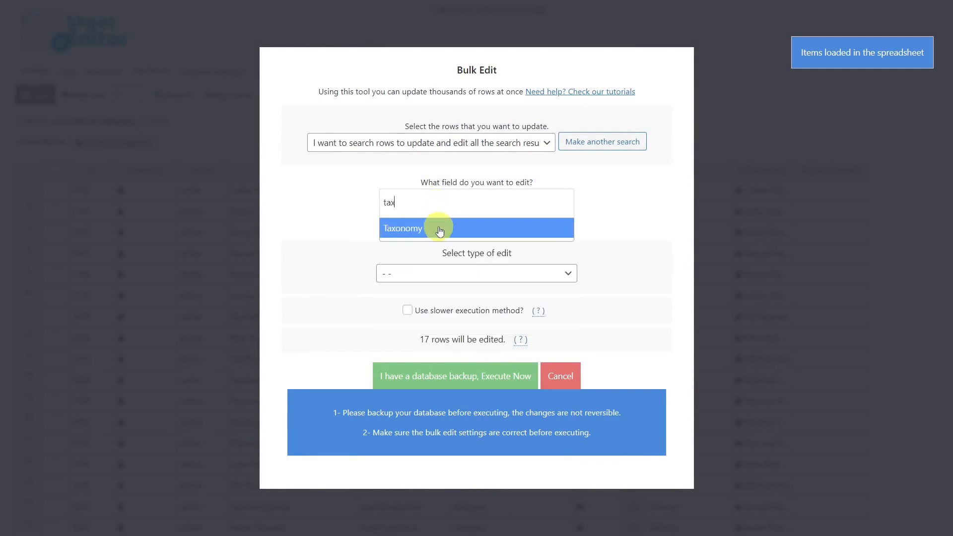
pyautogui.click(437, 227)
pyautogui.click(445, 274)
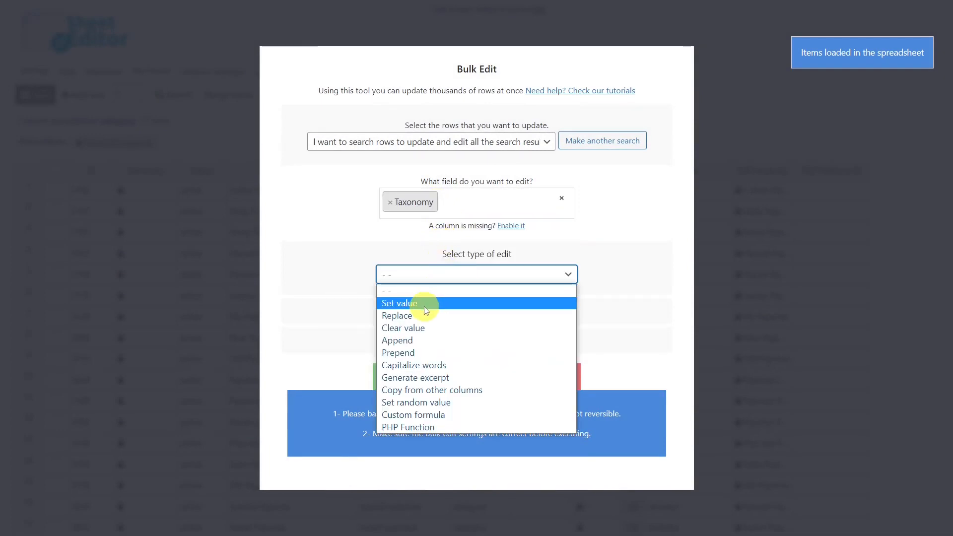
pyautogui.click(424, 306)
pyautogui.click(436, 296)
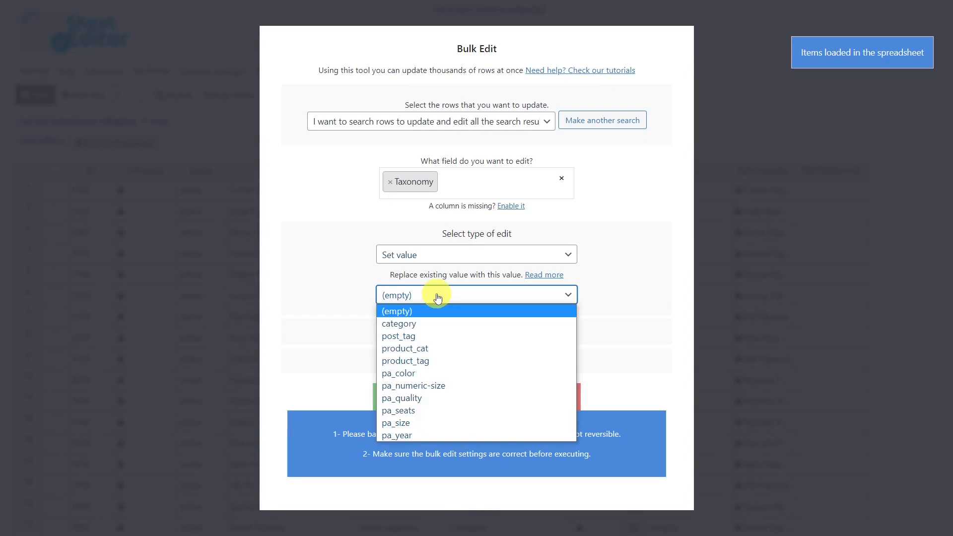
pyautogui.click(419, 336)
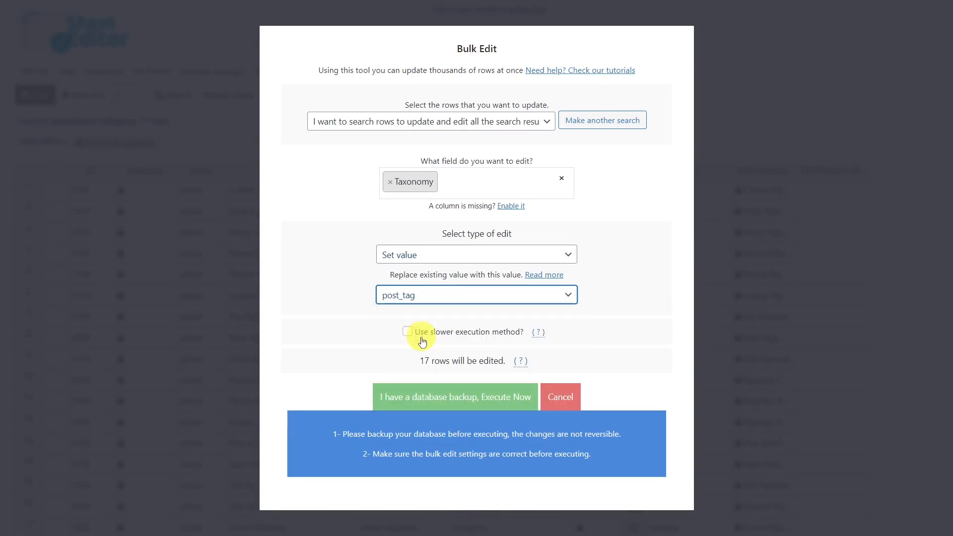
# Execute the bulk edit on the pajamas categories, close its report and remove the pajamas keyword filter.
pyautogui.click(458, 396)
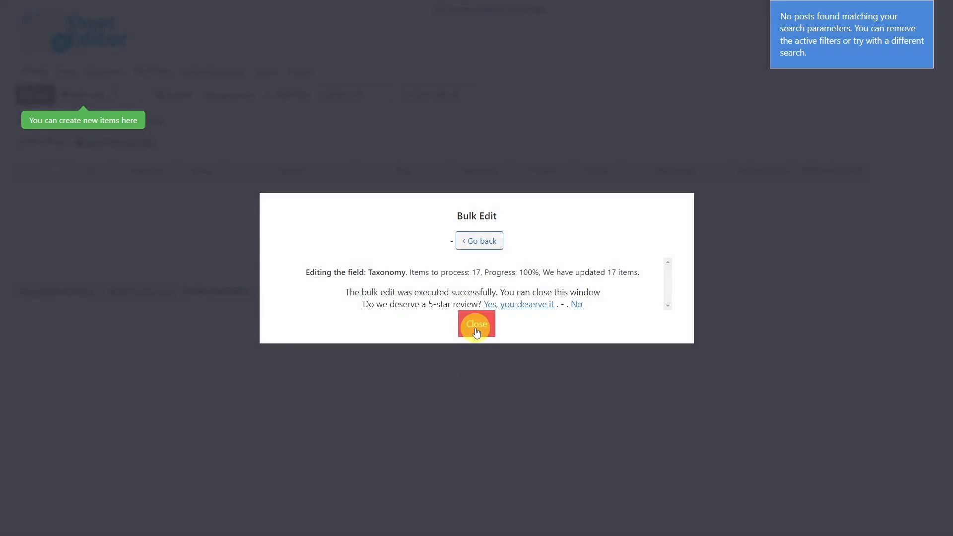
pyautogui.click(476, 332)
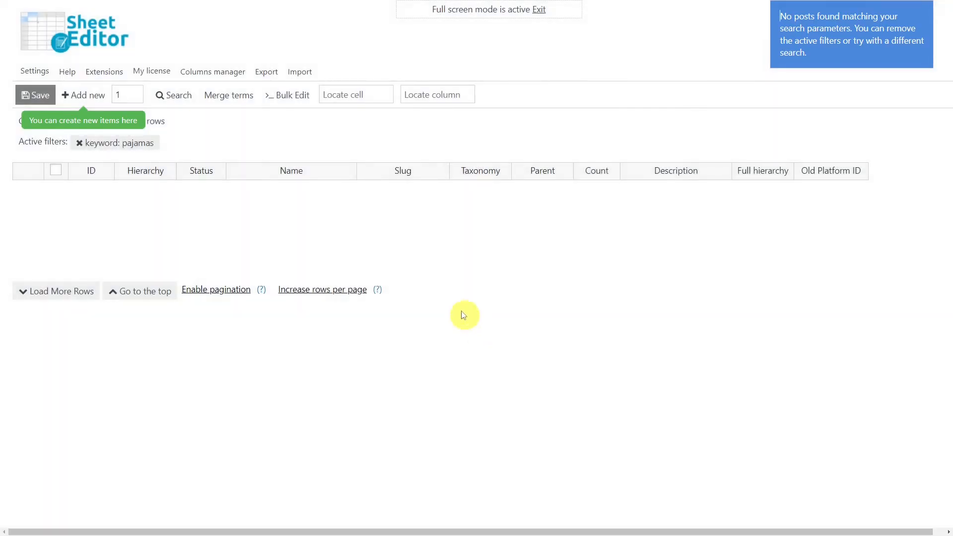
pyautogui.click(80, 144)
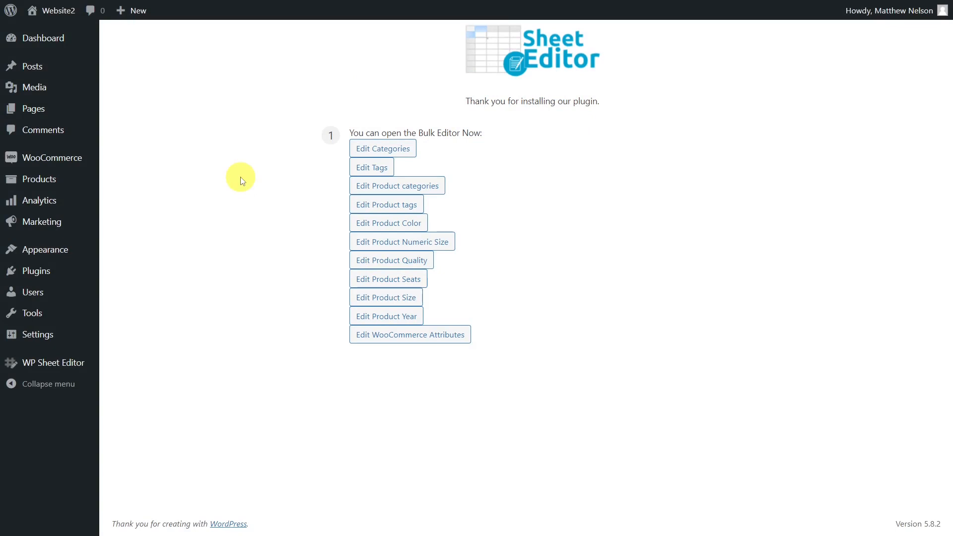
# Open the post tags spreadsheet, set the Taxonomy of 2guether and the tags down the rows below it to category, and save.
pyautogui.click(363, 169)
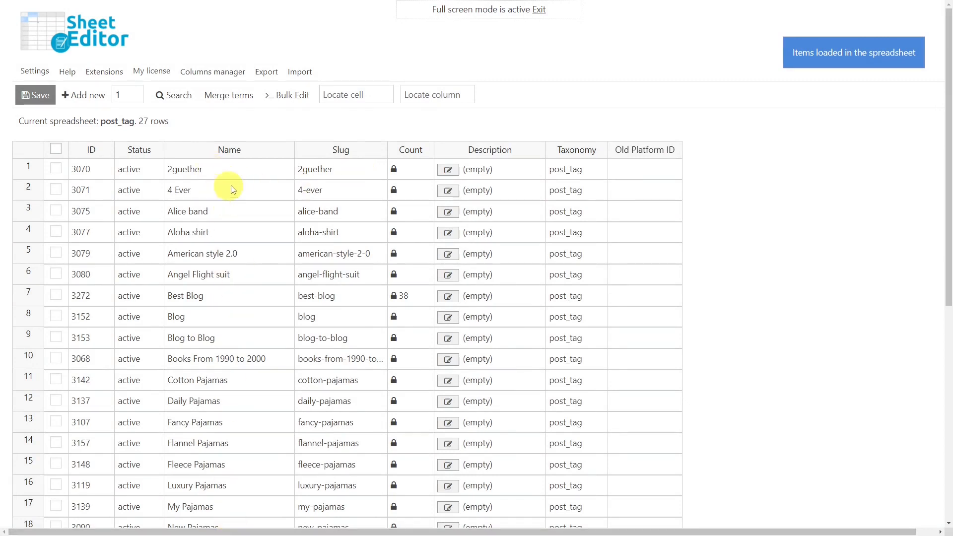
pyautogui.doubleClick(605, 172)
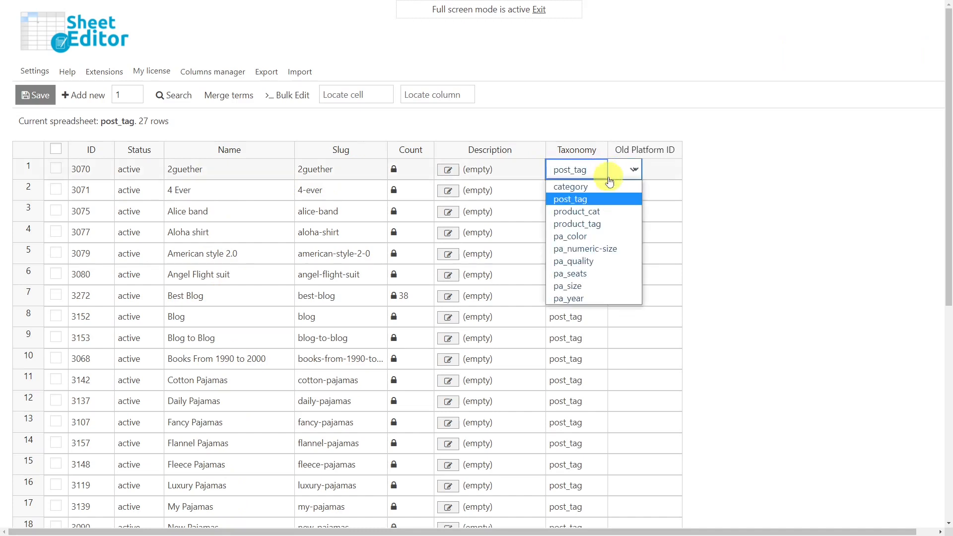
pyautogui.click(595, 187)
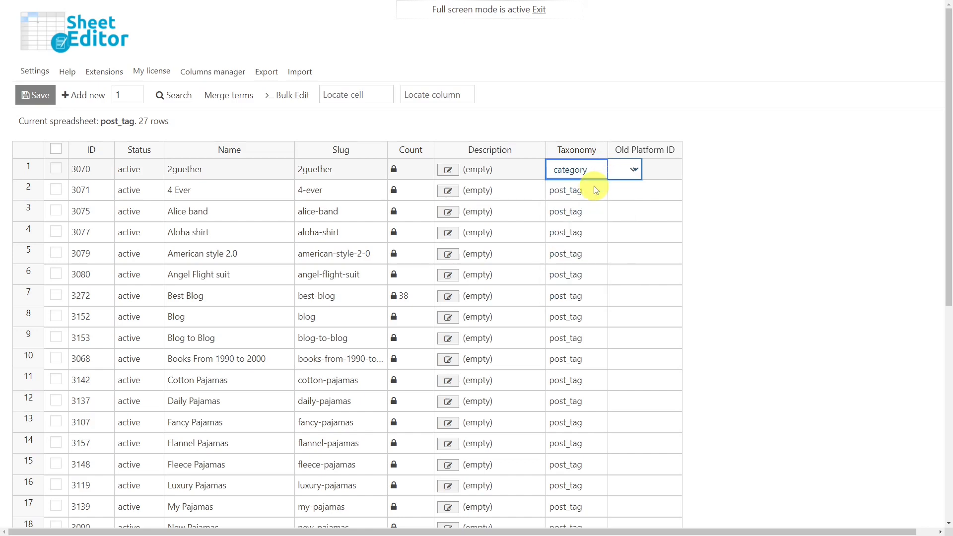
pyautogui.moveTo(605, 180); pyautogui.dragTo(576, 507)
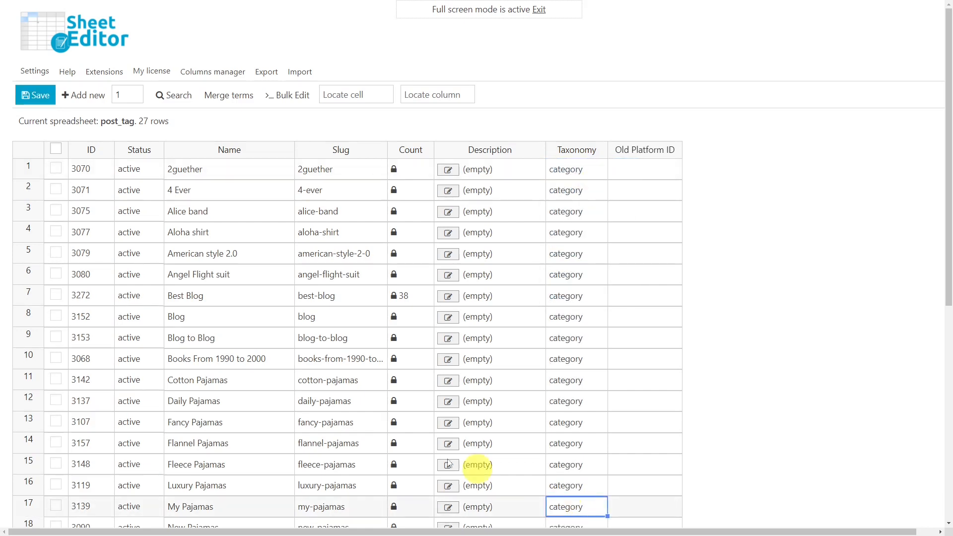
pyautogui.click(25, 93)
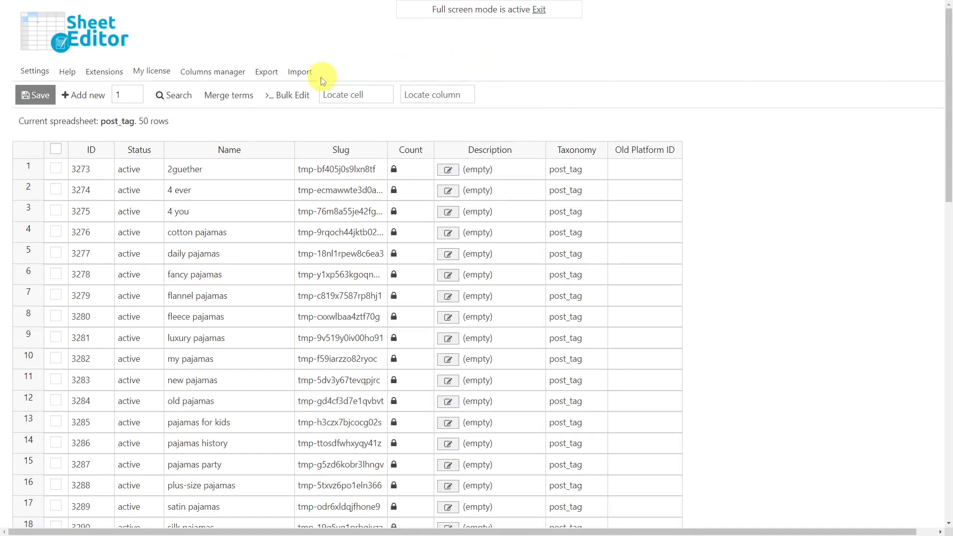
# Start a bulk edit of the tags that targets the rows found by a search for the keyword woman.
pyautogui.click(292, 95)
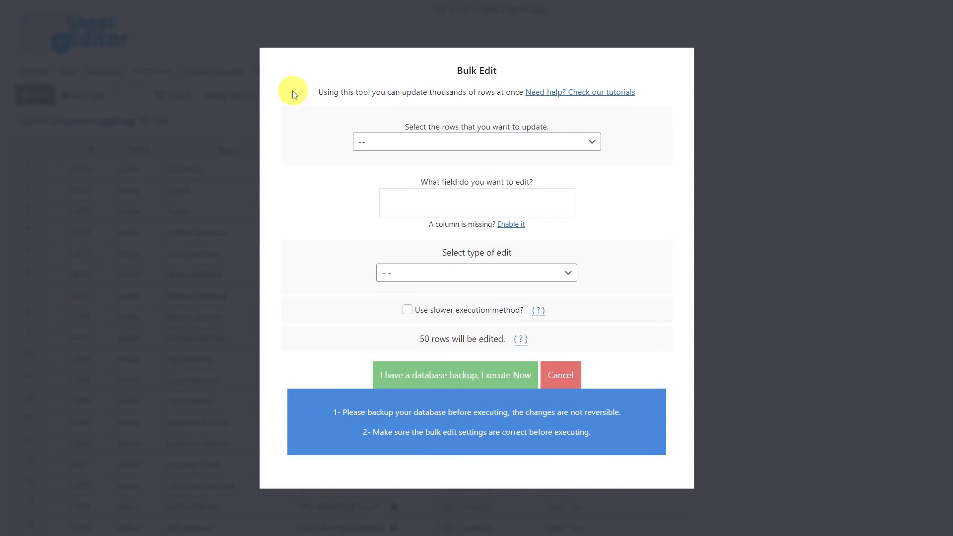
pyautogui.click(422, 143)
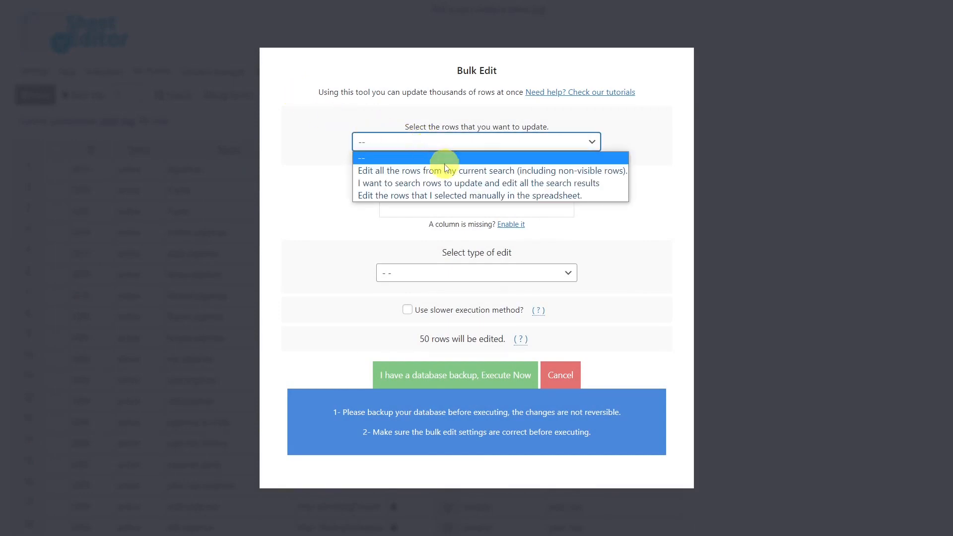
pyautogui.click(473, 183)
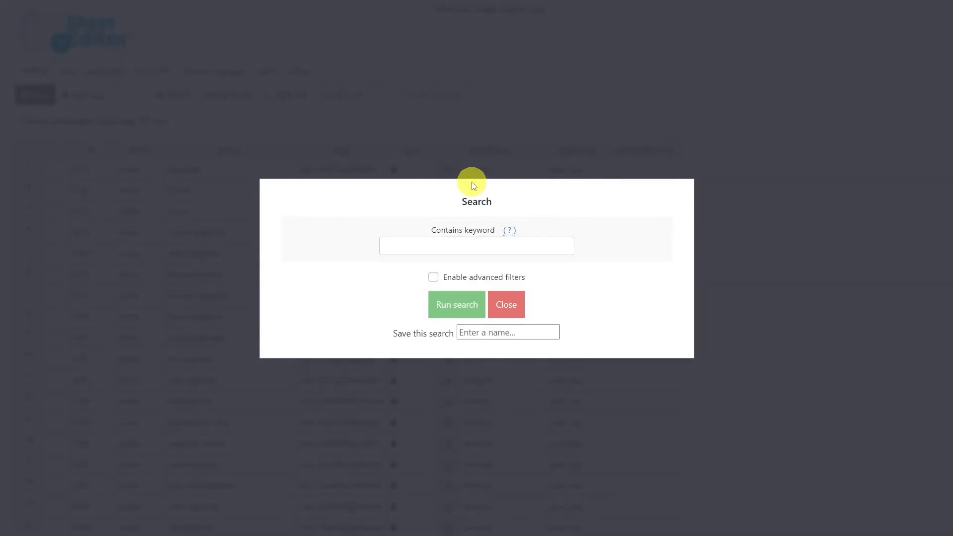
pyautogui.click(455, 249)
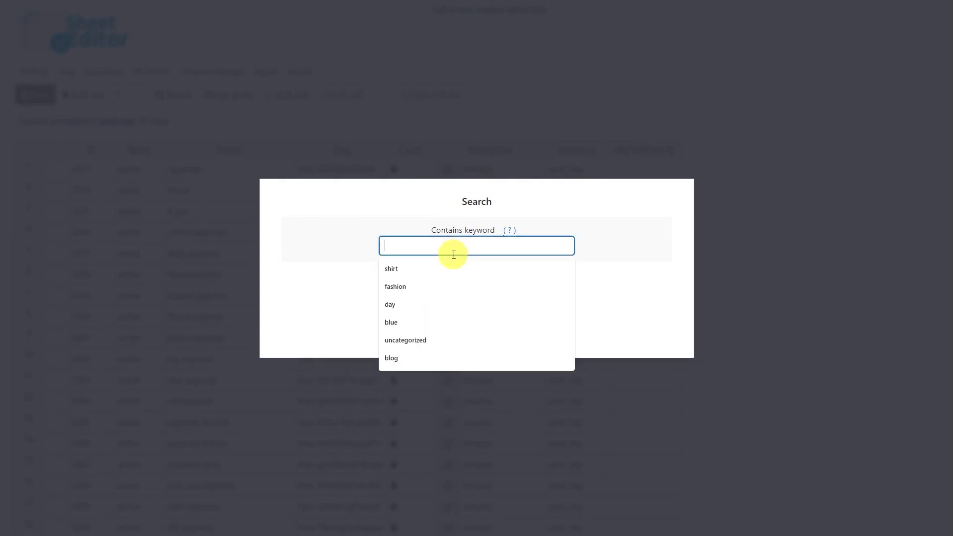
pyautogui.write('woman')
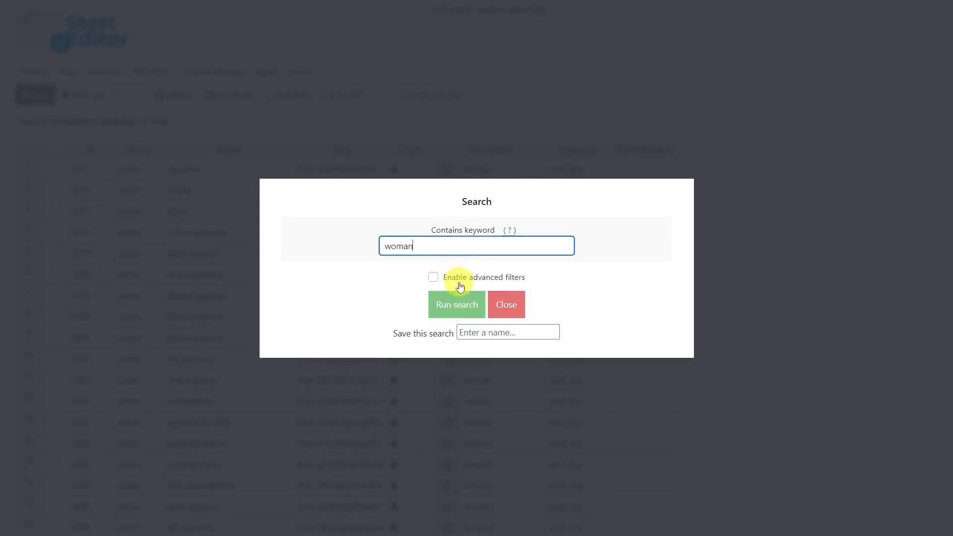
pyautogui.click(458, 303)
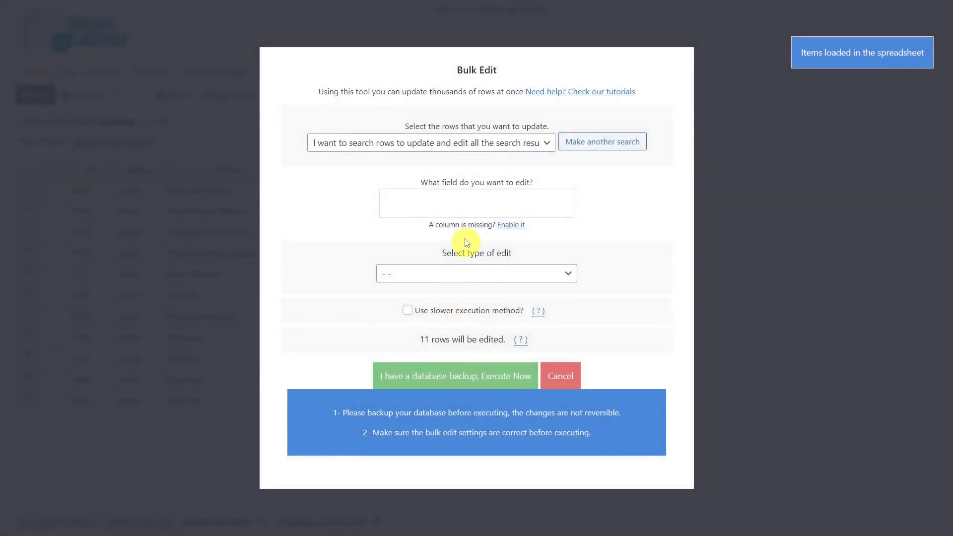
# Configure the bulk edit to set the Taxonomy field of the woman rows to category with Set value.
pyautogui.click(448, 204)
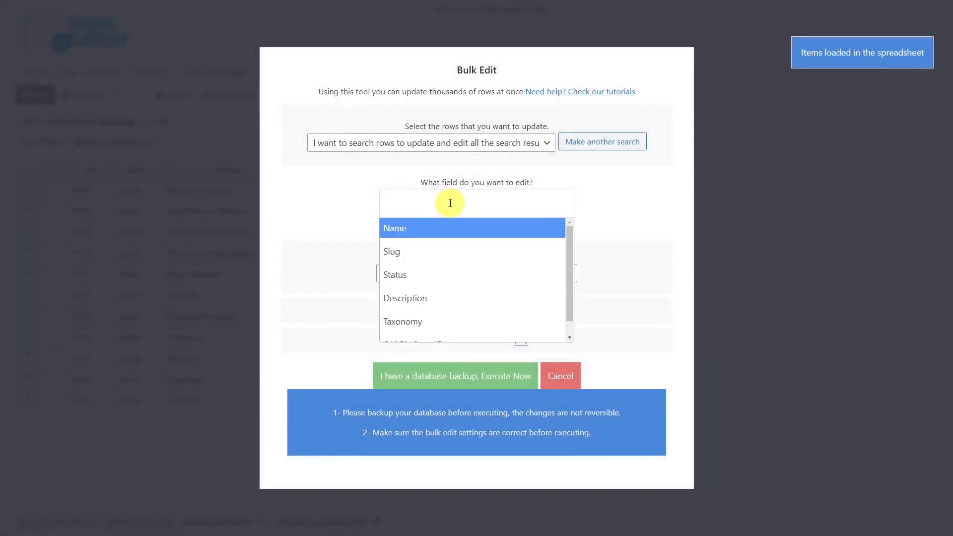
pyautogui.write('tax')
pyautogui.press('Return')
pyautogui.click(444, 278)
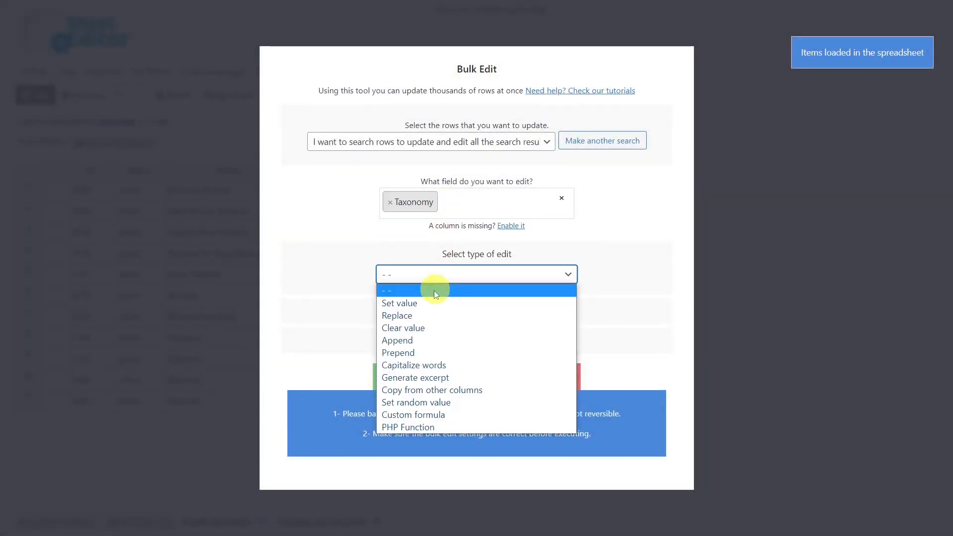
pyautogui.click(424, 300)
pyautogui.click(426, 298)
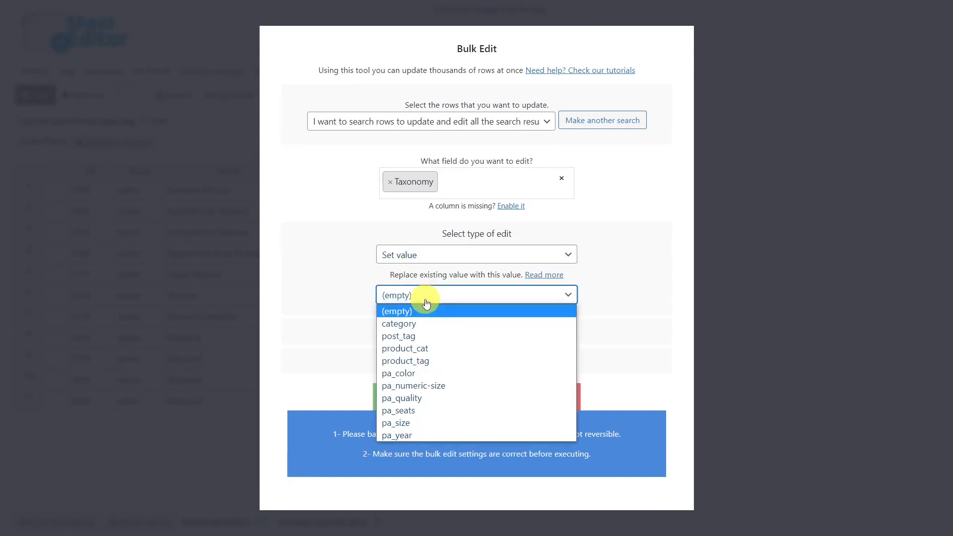
pyautogui.click(415, 324)
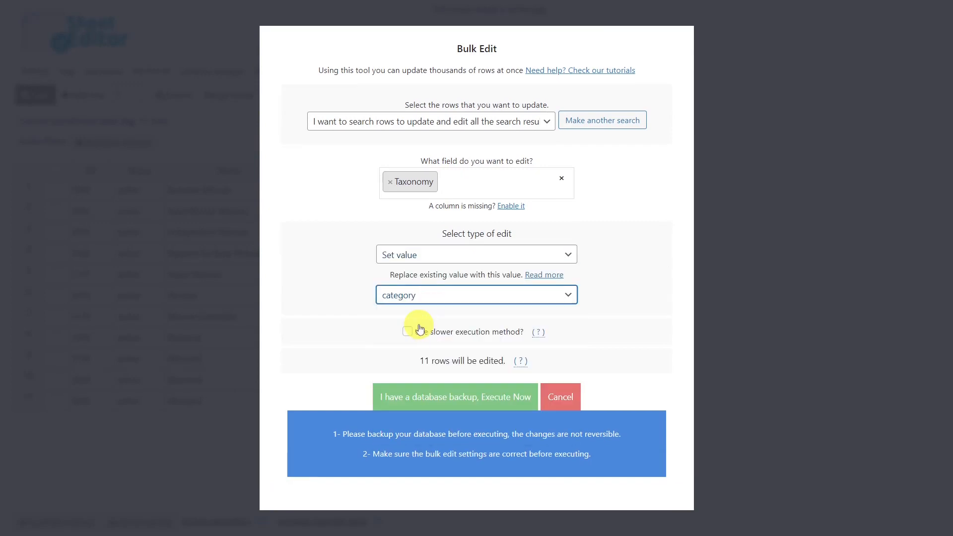
# Execute the bulk edit on the woman tags, close its report and remove the woman keyword filter.
pyautogui.click(452, 398)
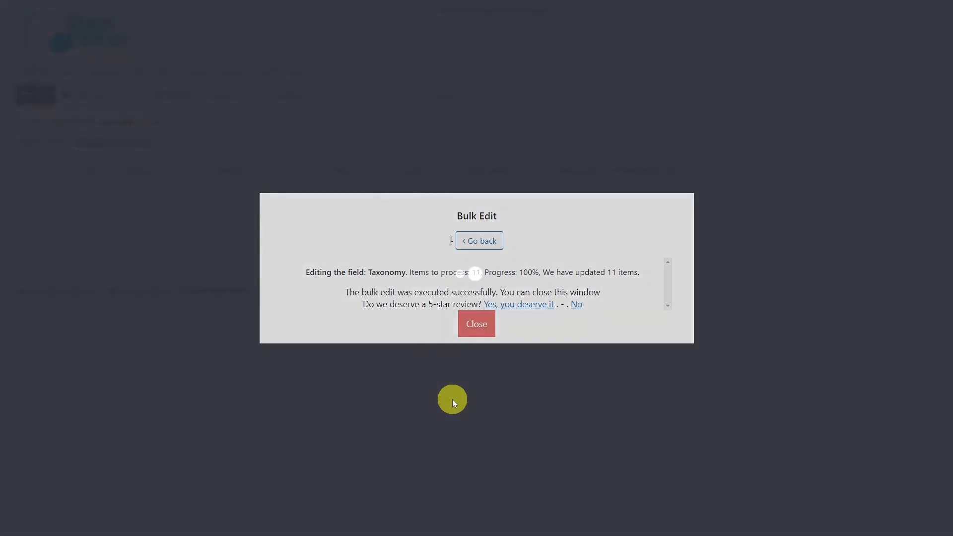
pyautogui.click(475, 328)
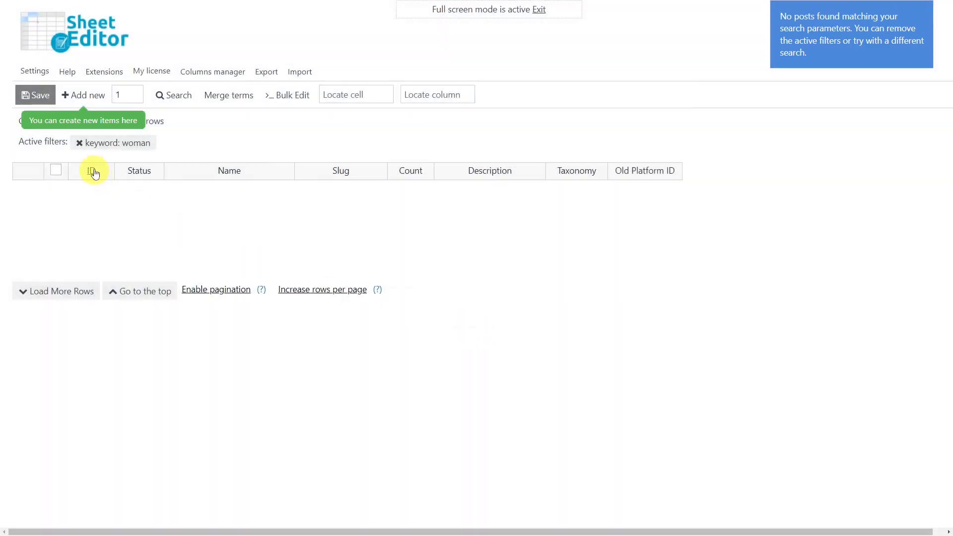
pyautogui.click(80, 143)
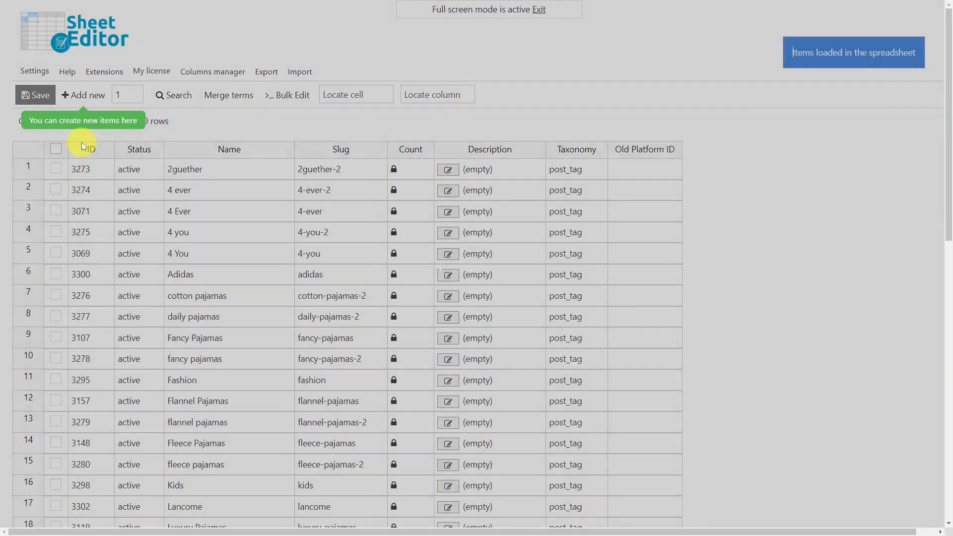